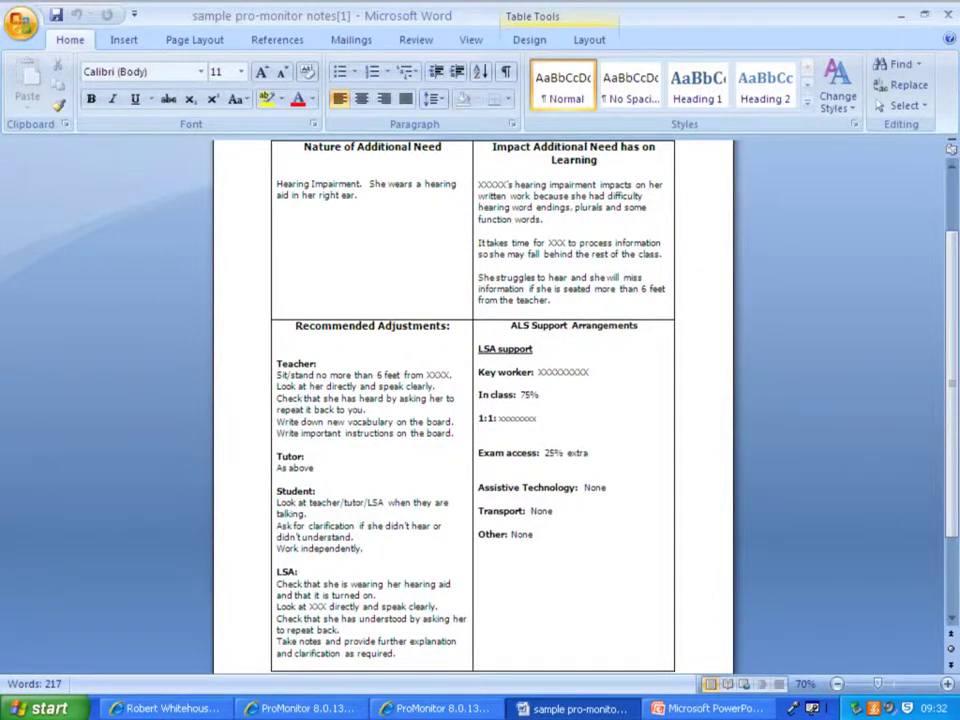
# - Copy the Nature of Additional Need cell from the Word document and paste it into Note 1 in ProMonitor
pyautogui.click(540, 428)
pyautogui.click(278, 190)
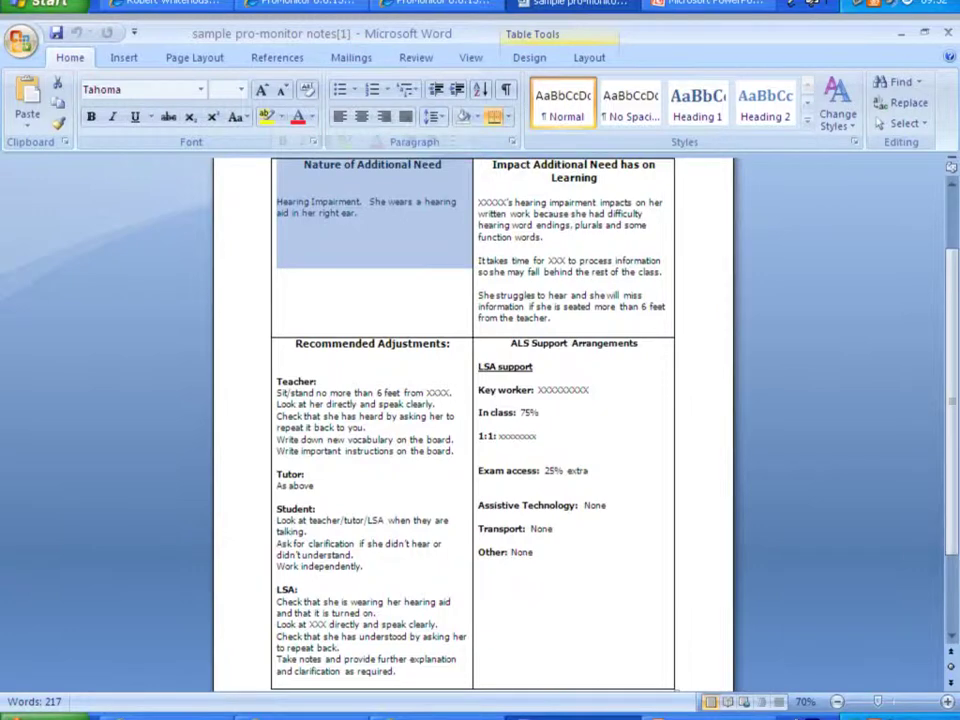
pyautogui.click(364, 197)
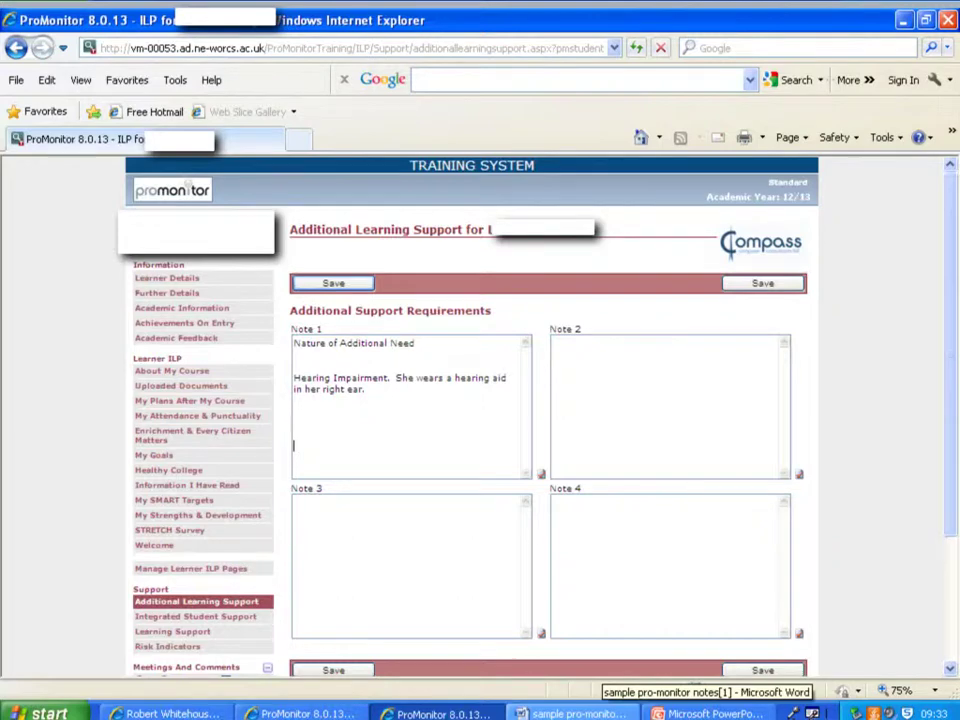
pyautogui.click(375, 332)
# - Copy the Impact Additional Need has on Learning cell from Word into Note 2 of the ProMonitor support requirements
pyautogui.click(575, 713)
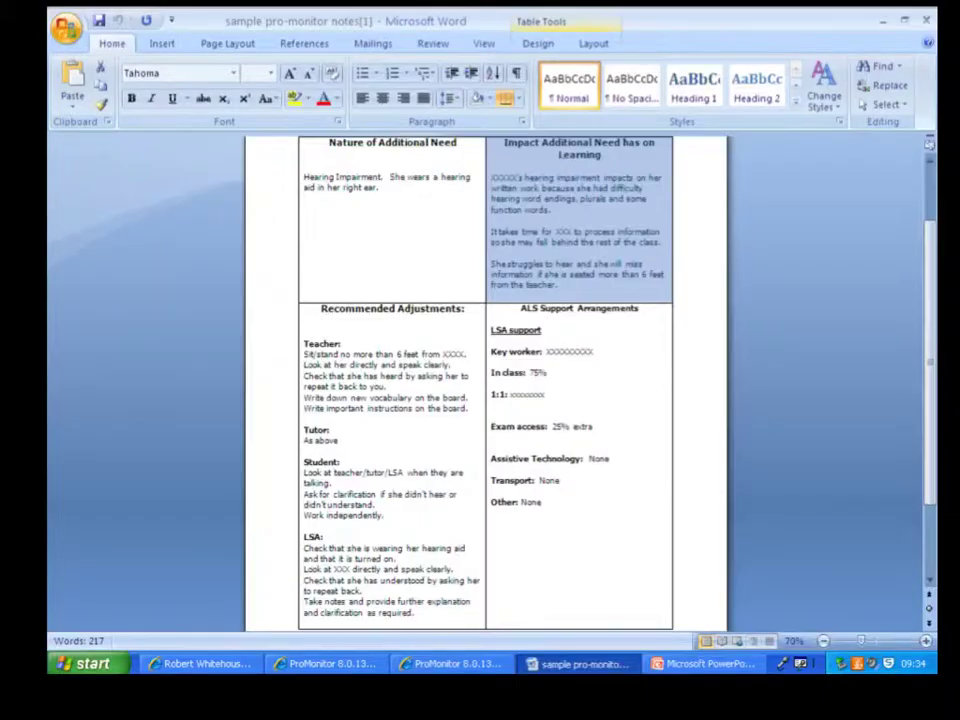
pyautogui.click(608, 182)
pyautogui.click(549, 240)
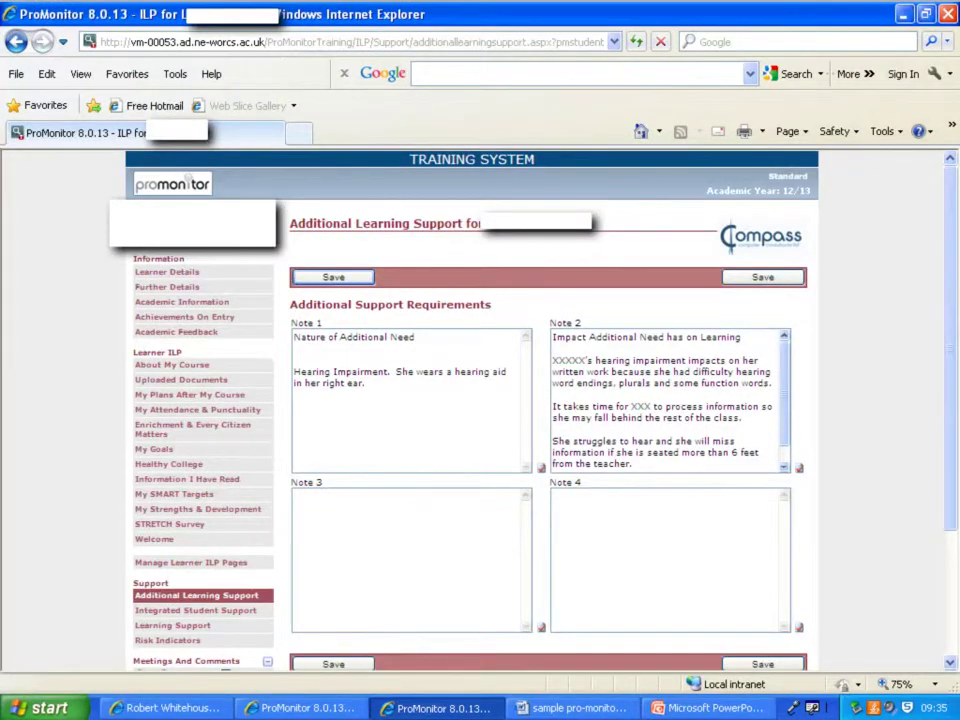
pyautogui.click(765, 369)
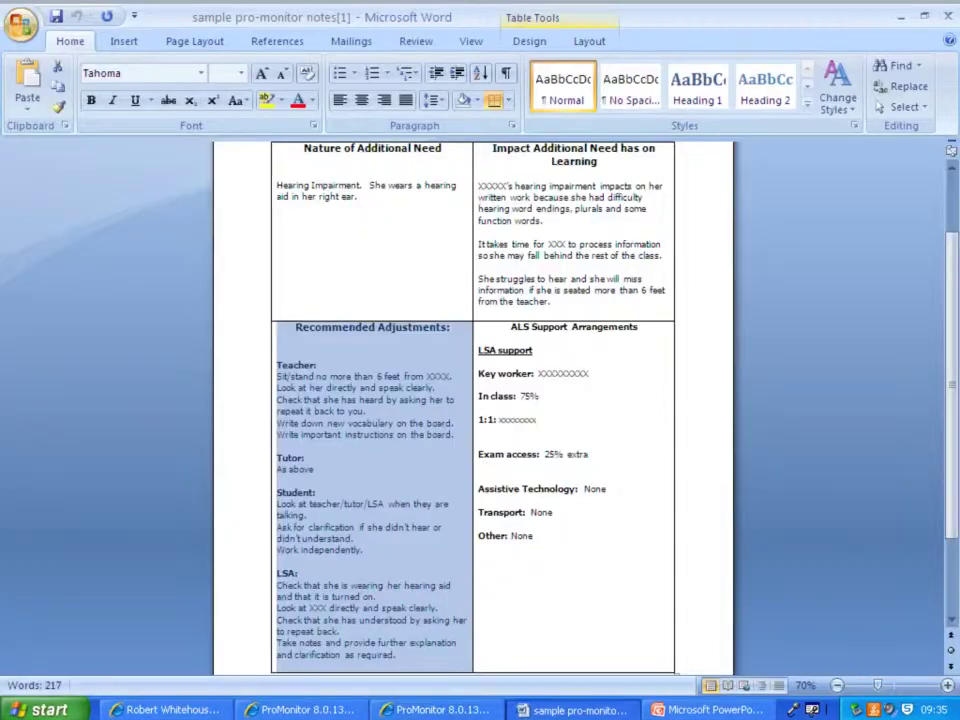
# - Copy the Recommended Adjustments cell from Word into ProMonitor's Note 3, and the ALS Support Arrangements cell into Note 4
pyautogui.click(369, 386)
pyautogui.click(455, 437)
pyautogui.hotkey('alt', 'Tab')
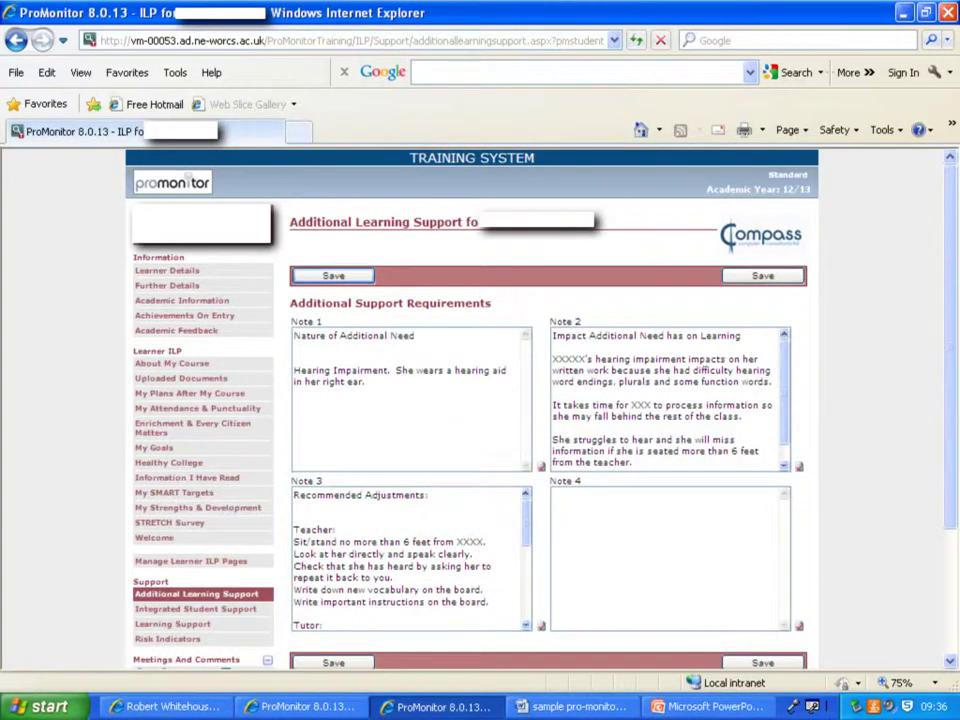
pyautogui.hotkey('alt', 'Tab')
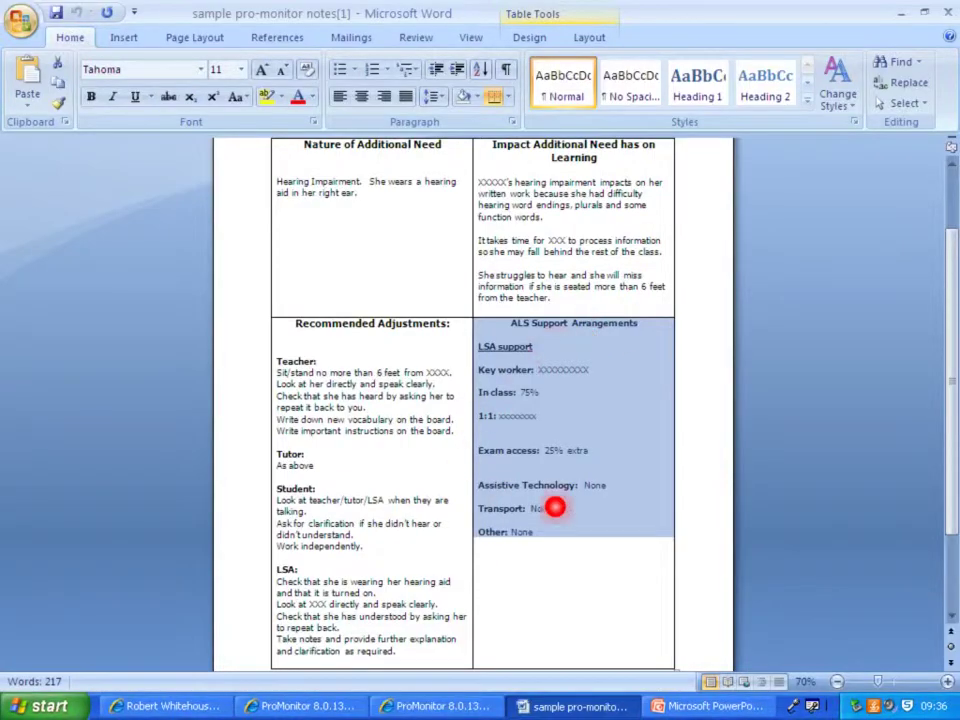
pyautogui.hotkey('alt', 'Tab')
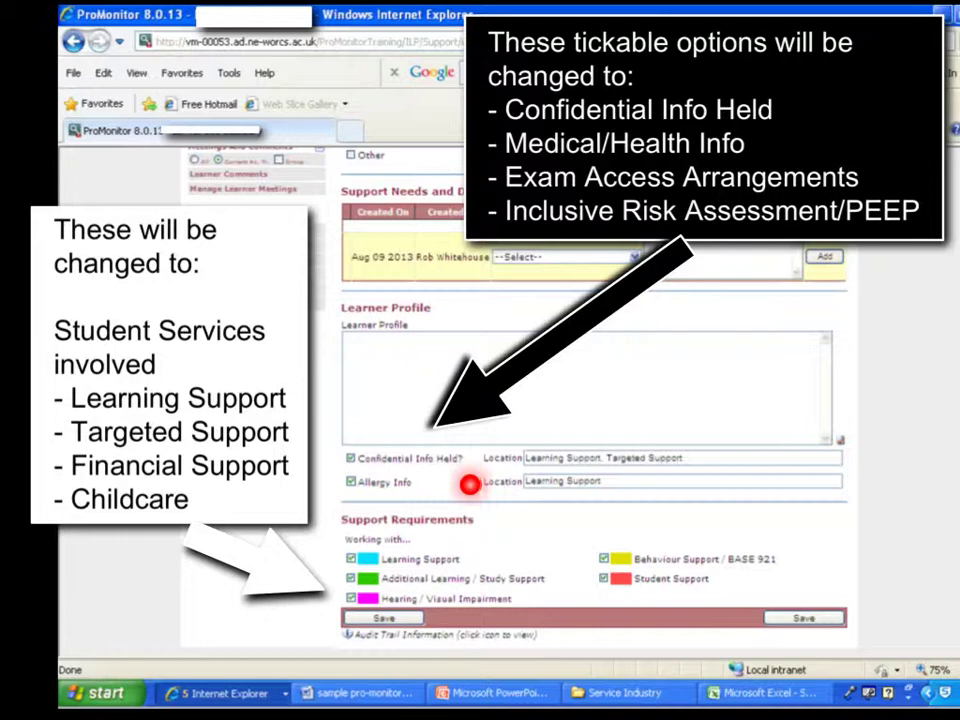
pyautogui.click(666, 452)
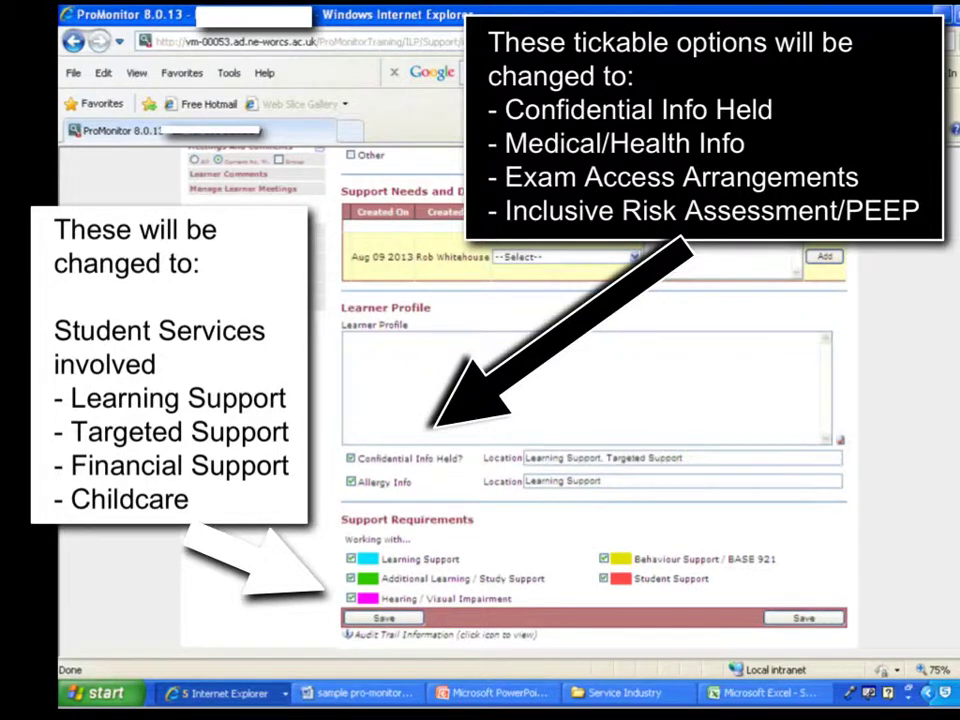
pyautogui.click(506, 103)
pyautogui.click(441, 493)
pyautogui.click(494, 104)
pyautogui.click(420, 497)
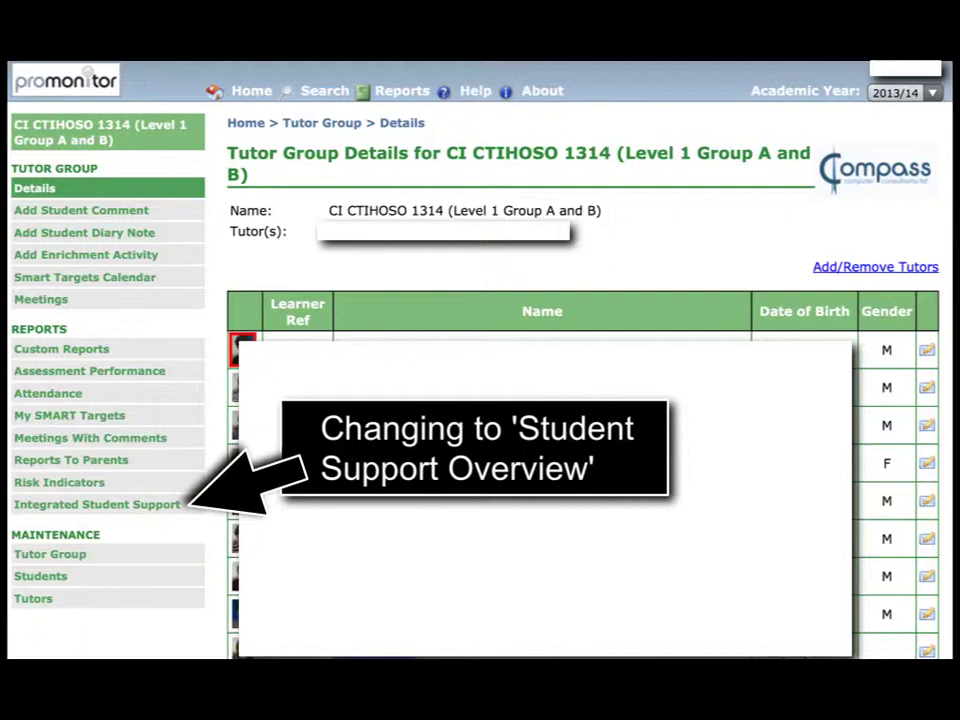
# - Open the Integrated Student Support report for the group
pyautogui.click(160, 506)
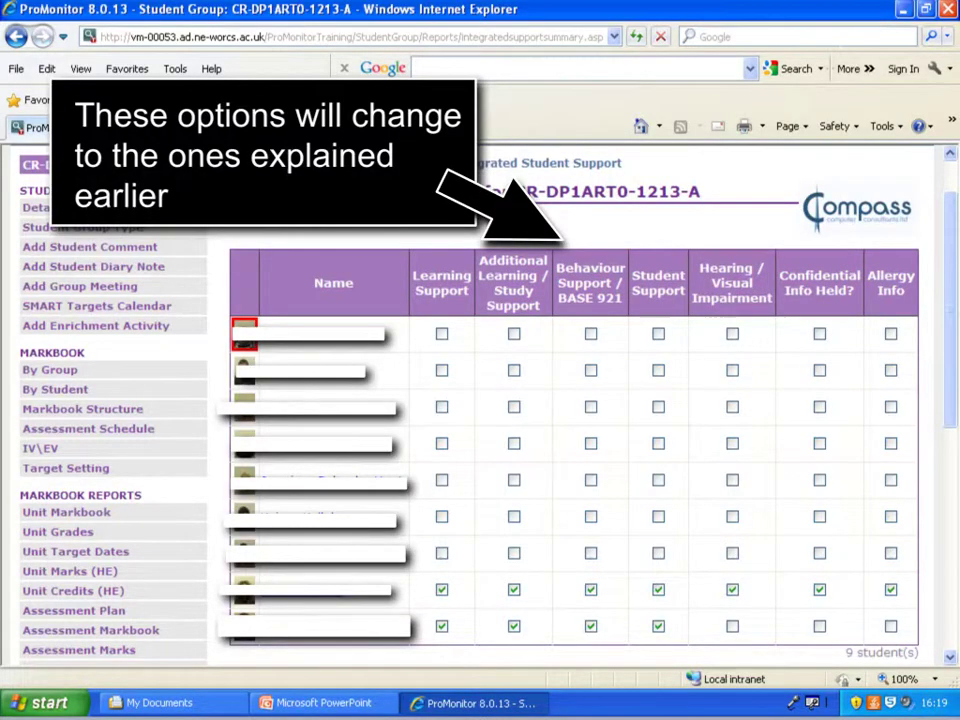
pyautogui.click(99, 562)
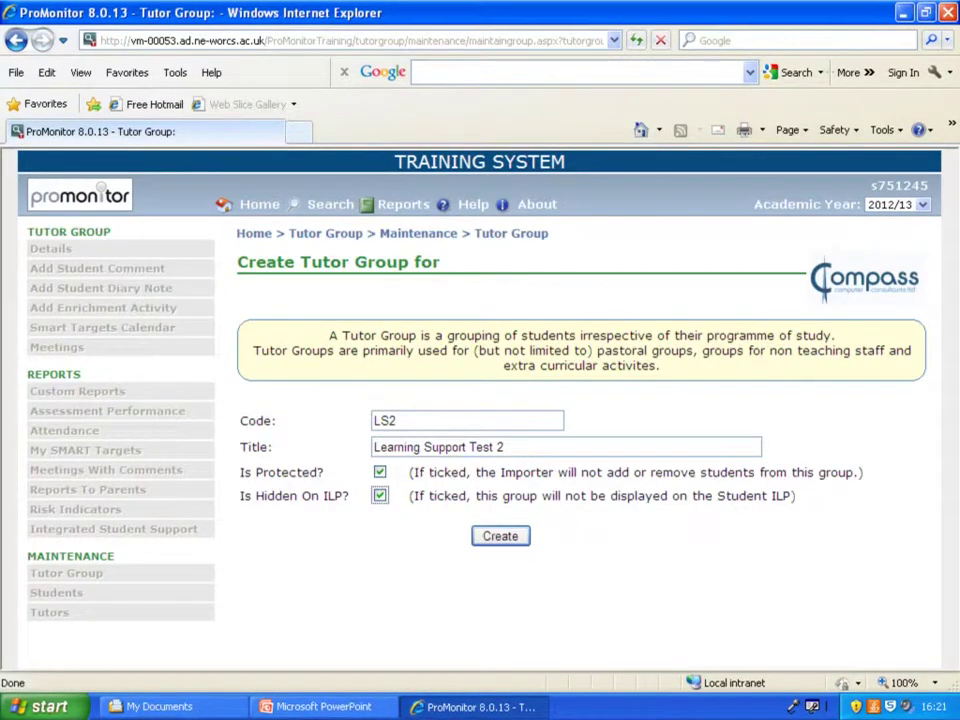
# - Create a protected tutor group with code LS2 and title Learning Support Test 2, hidden on the ILP
pyautogui.click(426, 422)
pyautogui.press('Return')
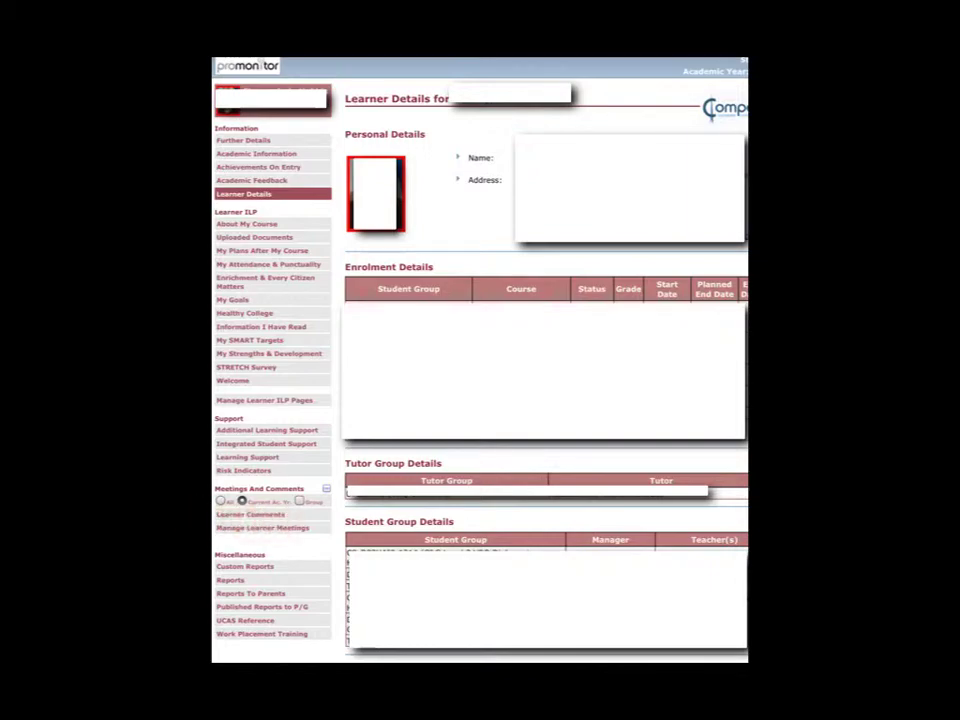
# - Open the learner's comments, start a new comment, open its comment type choices and save it
pyautogui.click(250, 514)
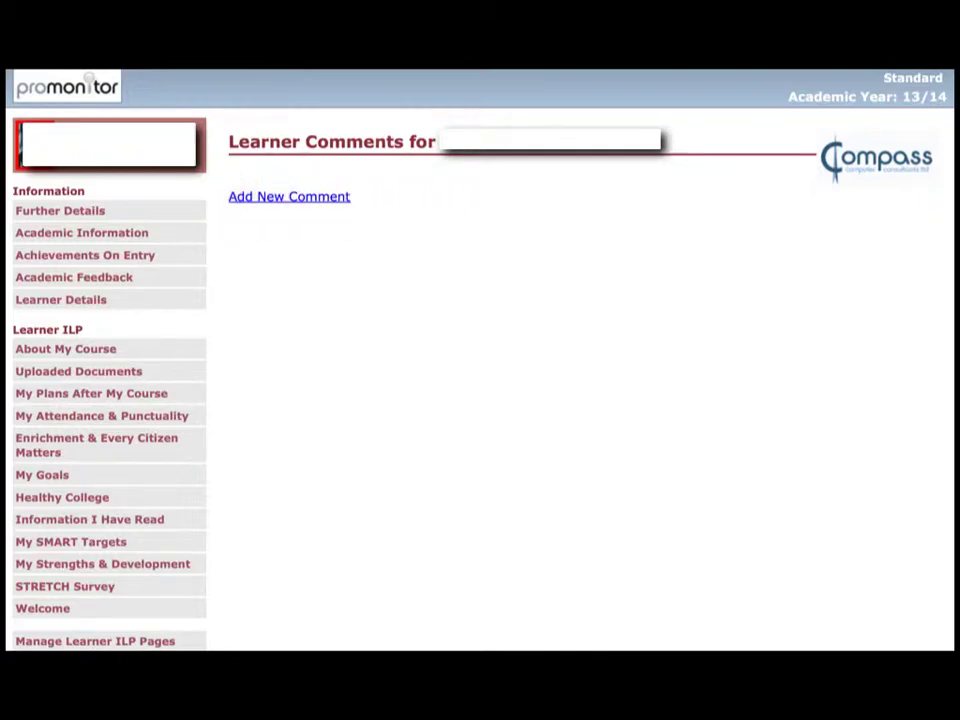
pyautogui.click(289, 196)
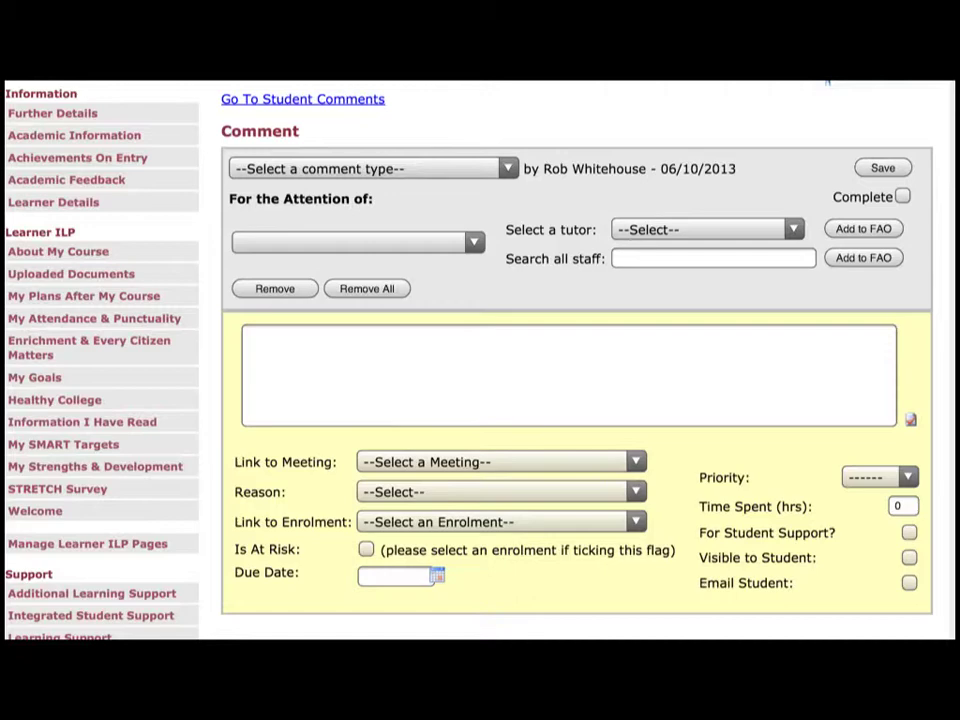
pyautogui.click(510, 166)
pyautogui.click(514, 162)
pyautogui.click(894, 166)
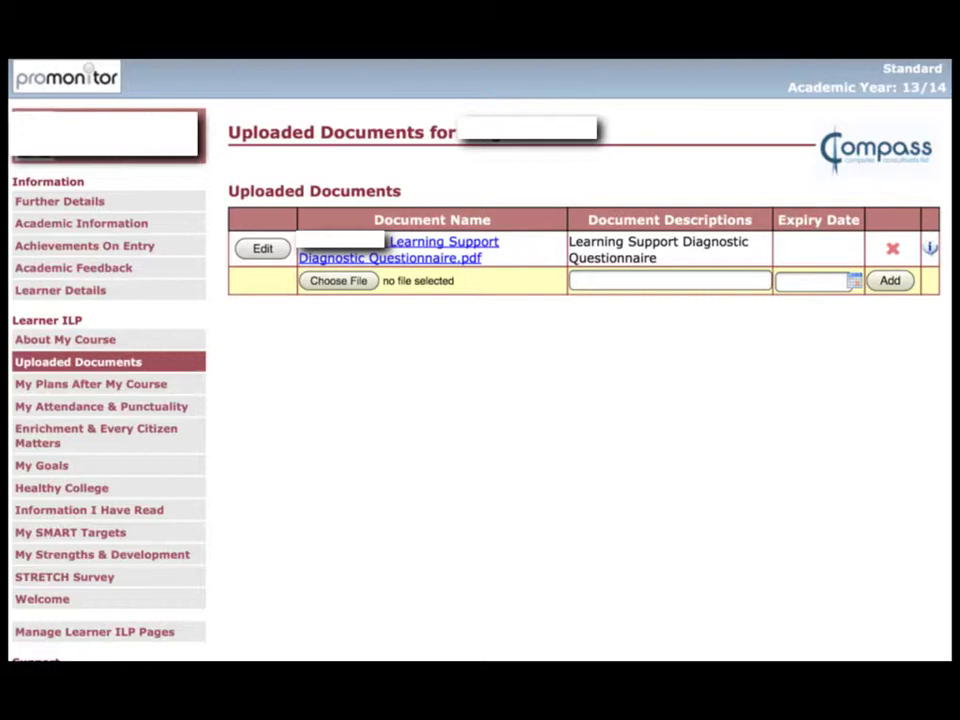
pyautogui.click(443, 249)
pyautogui.click(473, 243)
pyautogui.click(617, 255)
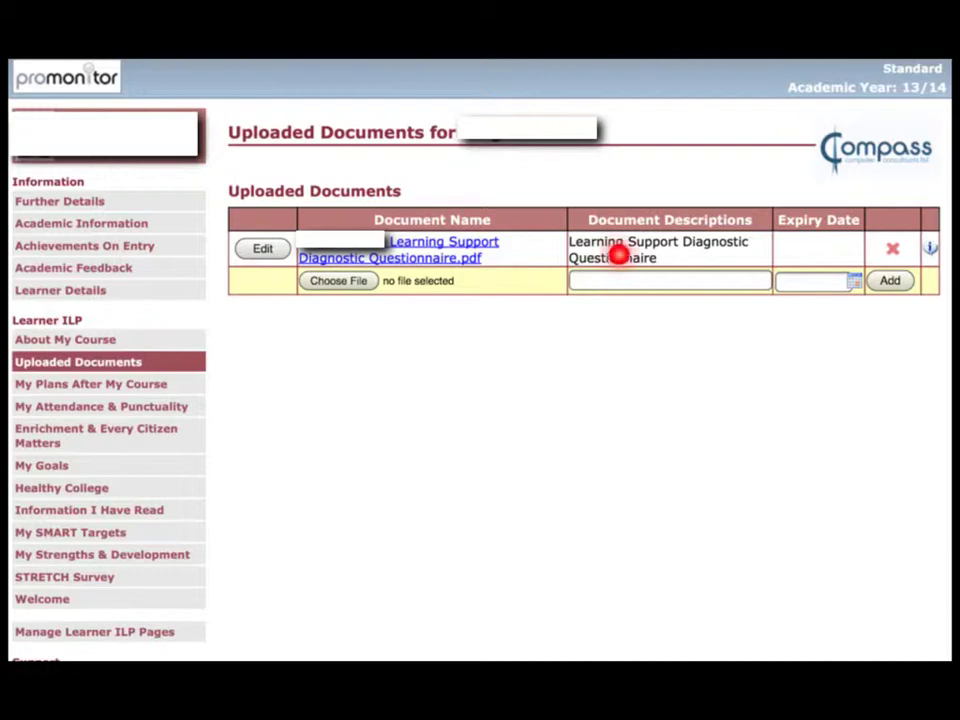